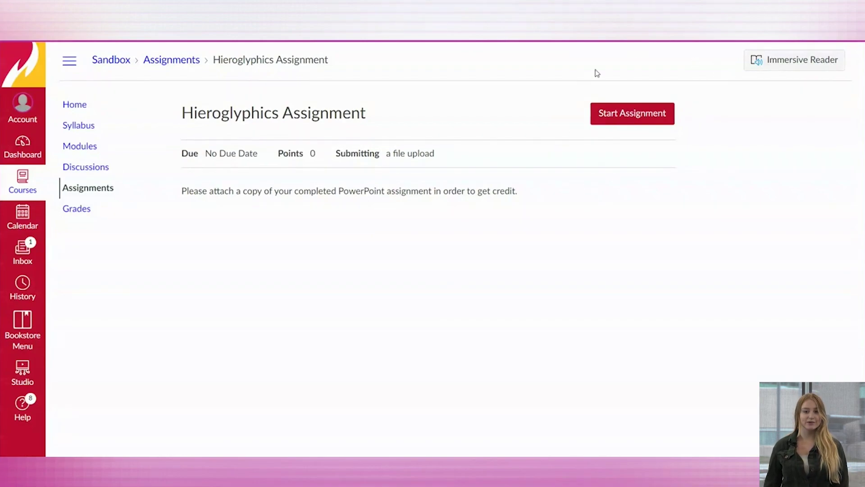
# Start the Hieroglyphics Assignment submission on the Studio tab and bring up the RECORD options.
pyautogui.click(640, 123)
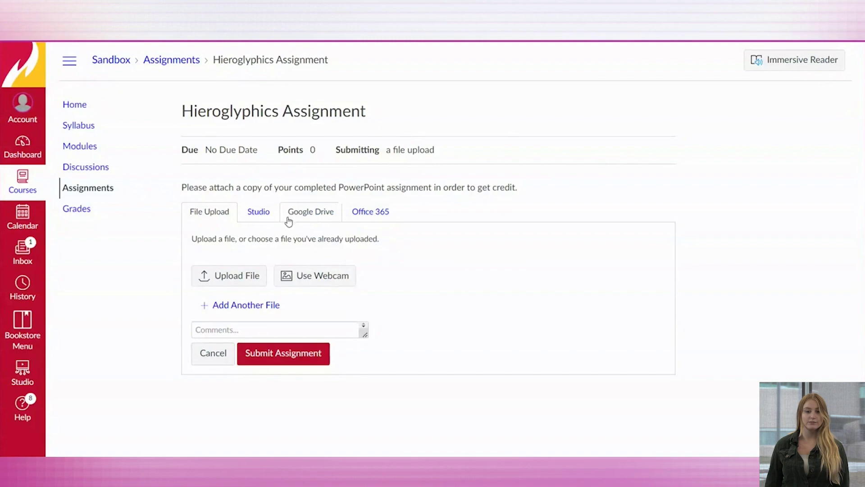
pyautogui.click(258, 212)
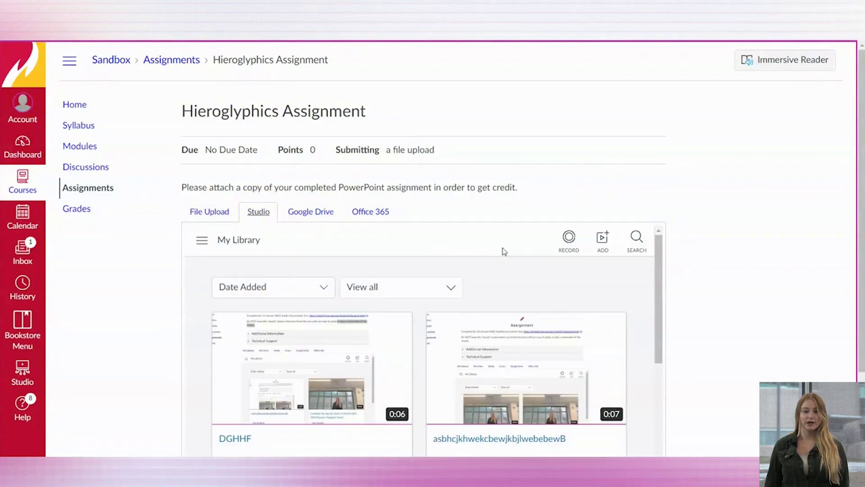
pyautogui.click(572, 252)
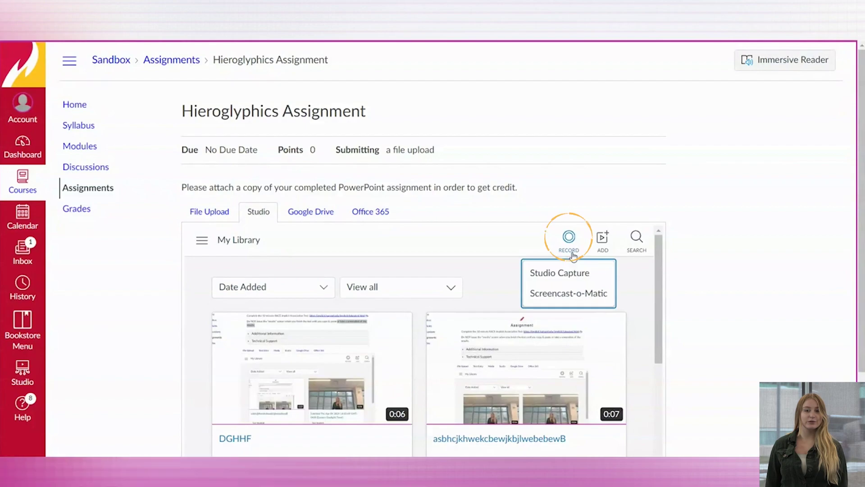
# Record a three-second webcam clip with Studio Capture, finish it, and save the media.
pyautogui.click(603, 278)
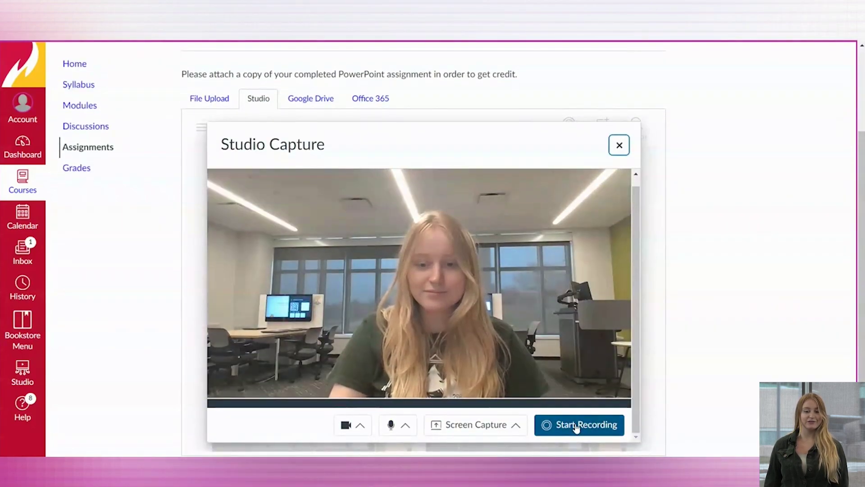
pyautogui.click(577, 426)
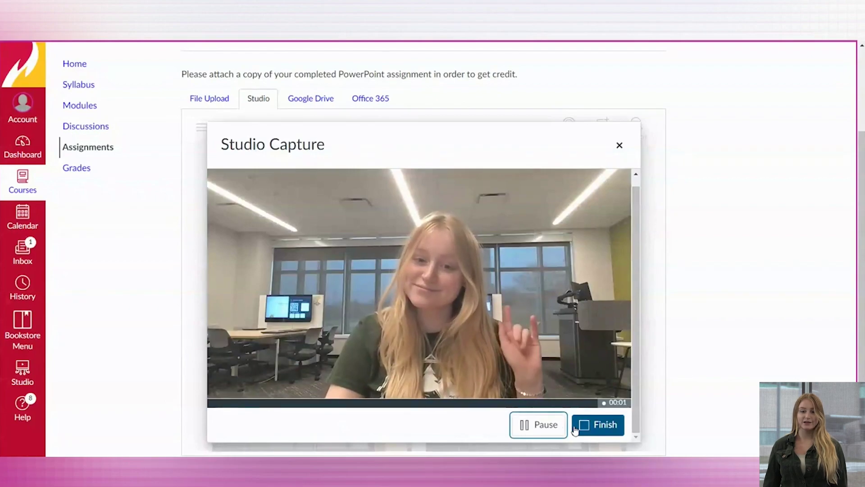
pyautogui.click(595, 425)
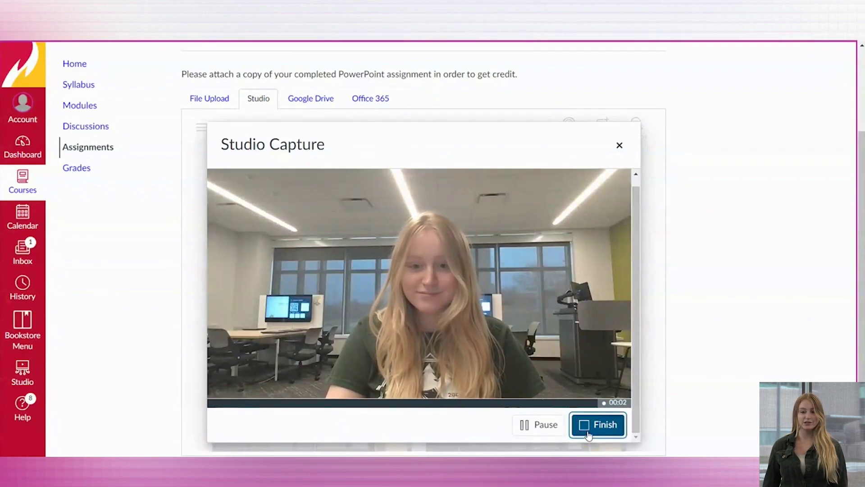
pyautogui.scroll(-1, 702, 337)
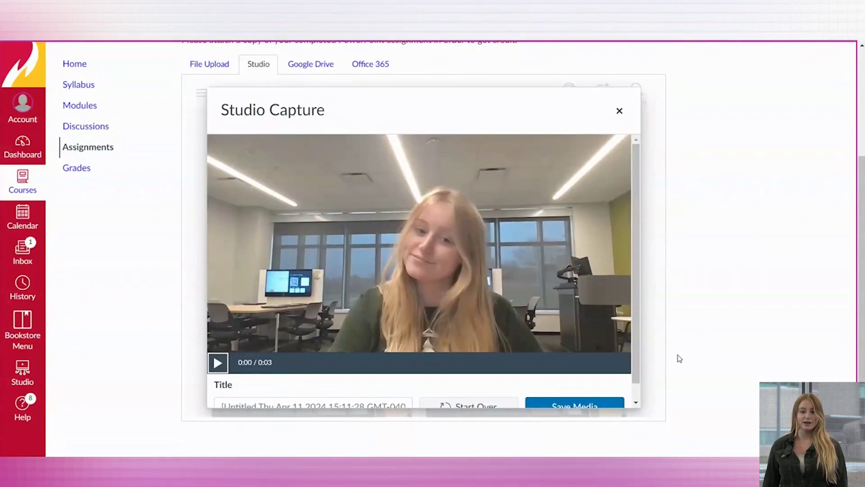
pyautogui.scroll(-1, 598, 406)
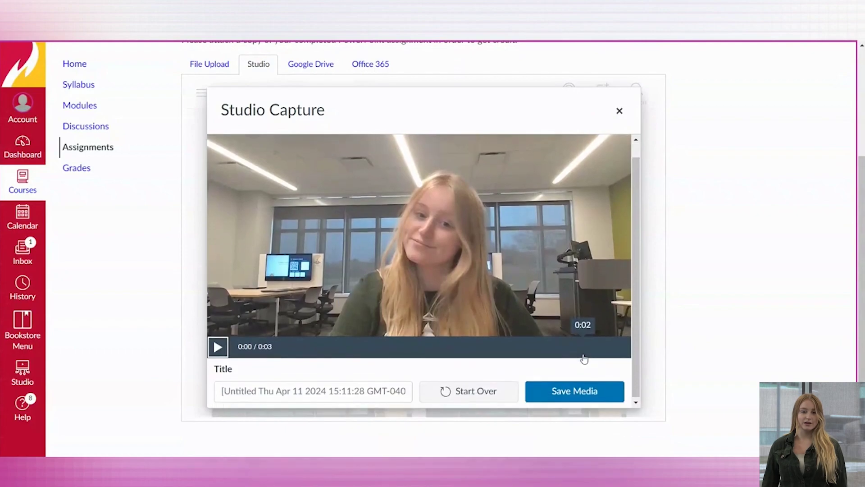
pyautogui.click(586, 395)
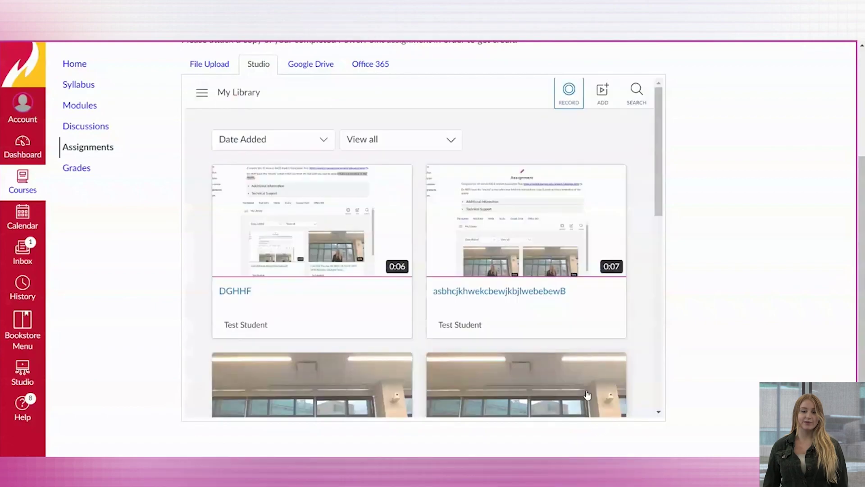
pyautogui.scroll(3, 592, 324)
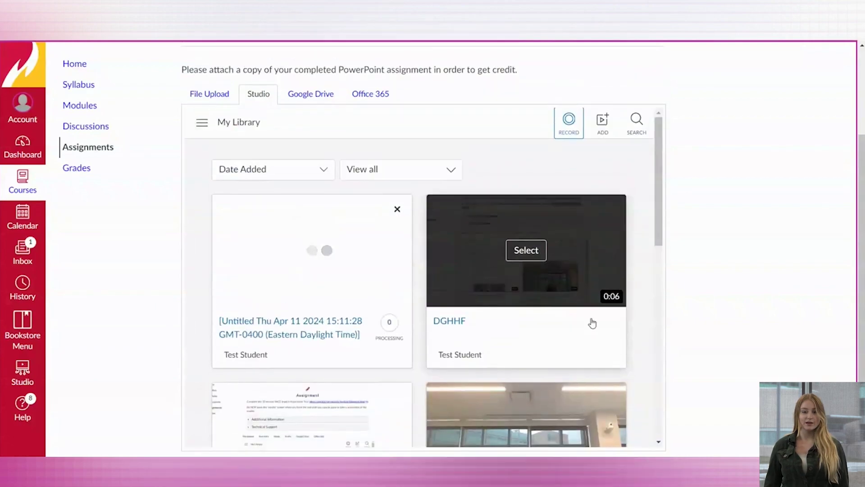
pyautogui.scroll(-1, 287, 369)
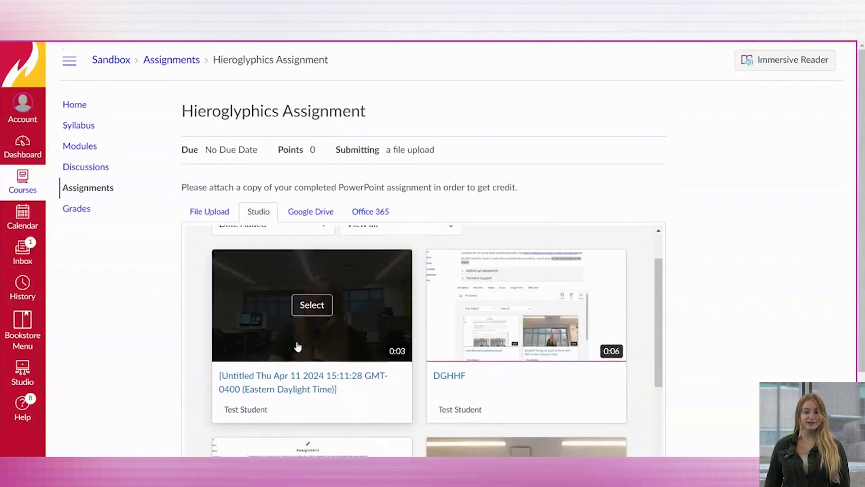
pyautogui.scroll(-1, 296, 322)
pyautogui.scroll(1, 300, 292)
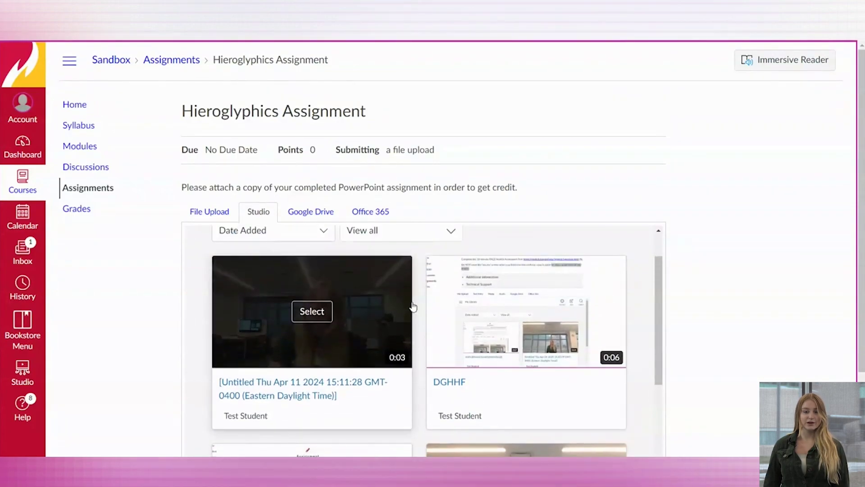
# Select the new Untitled webcam video, embed it, and submit the Hieroglyphics Assignment.
pyautogui.click(311, 318)
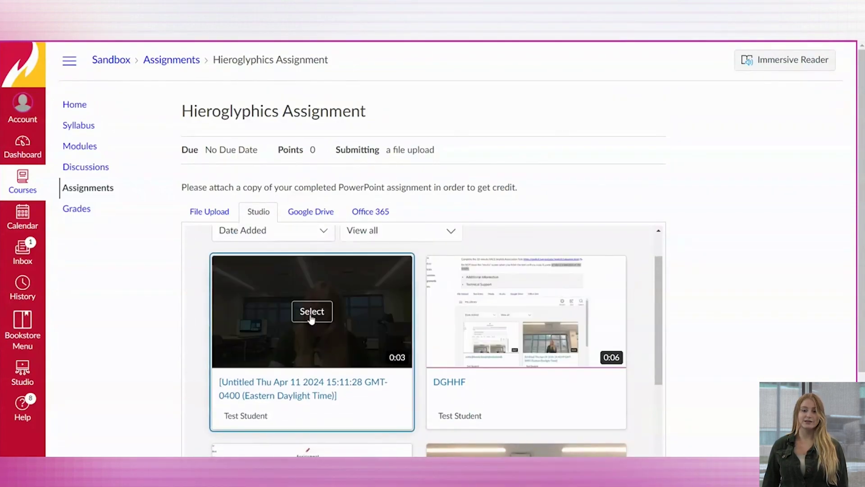
pyautogui.moveTo(312, 318); pyautogui.dragTo(331, 379)
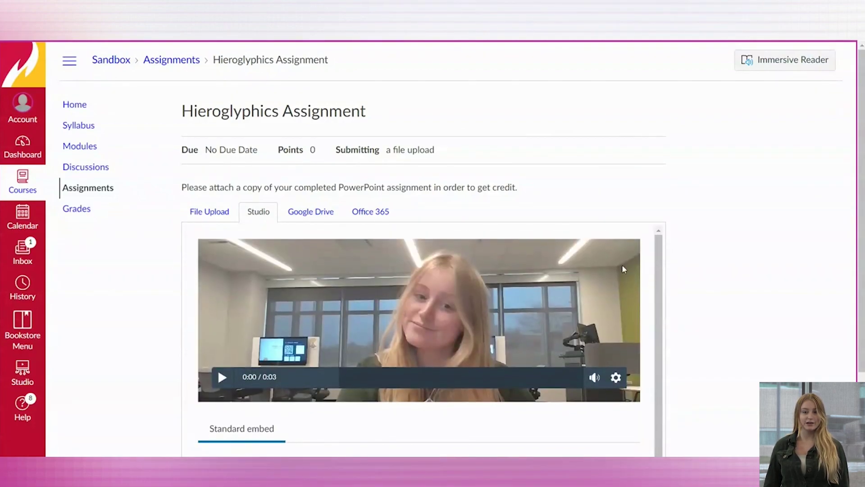
pyautogui.scroll(-3, 744, 331)
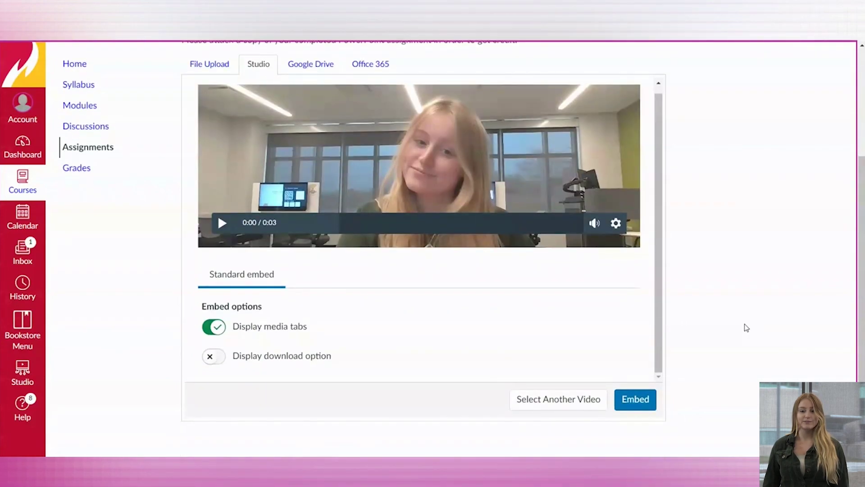
pyautogui.click(635, 404)
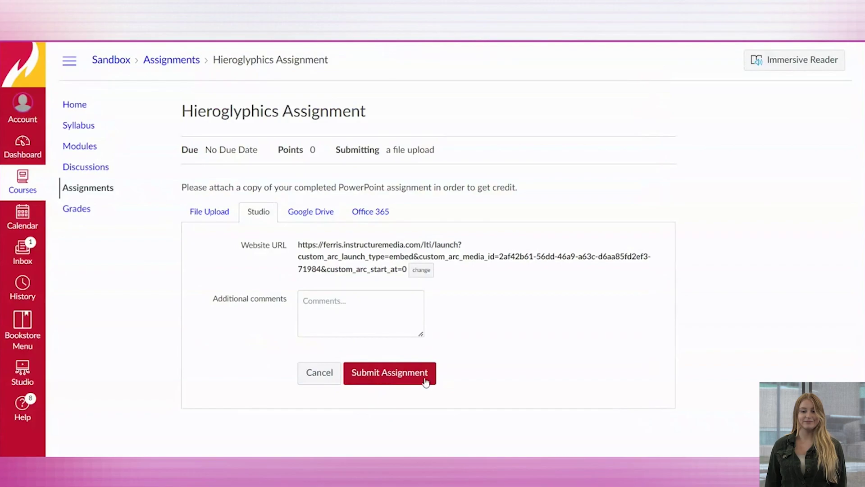
pyautogui.click(427, 382)
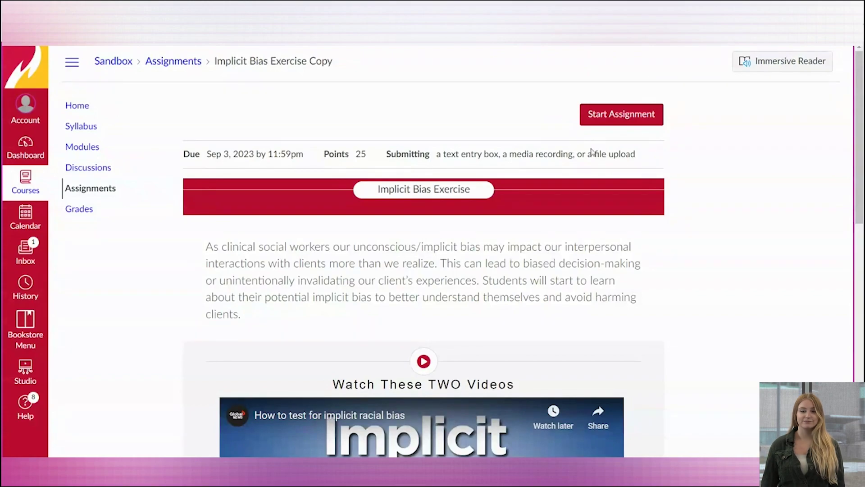
# Start the Implicit Bias Exercise Copy submission on the Studio tab and launch Screencast-o-Matic from RECORD.
pyautogui.click(609, 122)
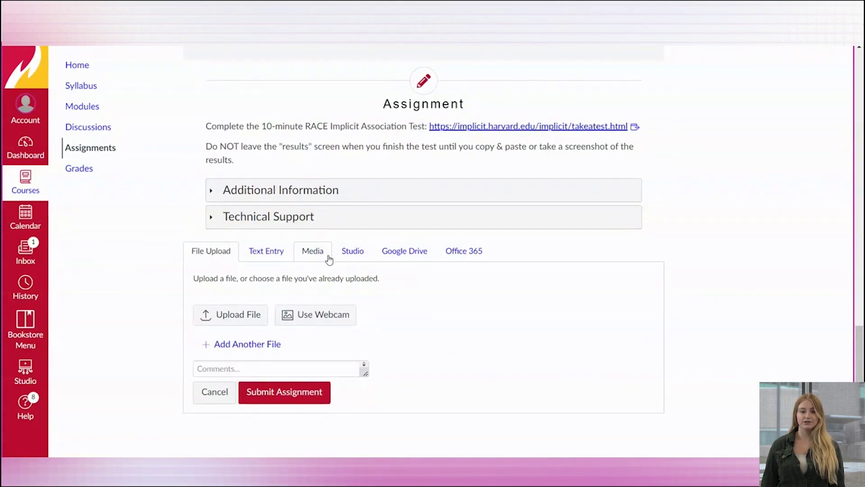
pyautogui.click(355, 255)
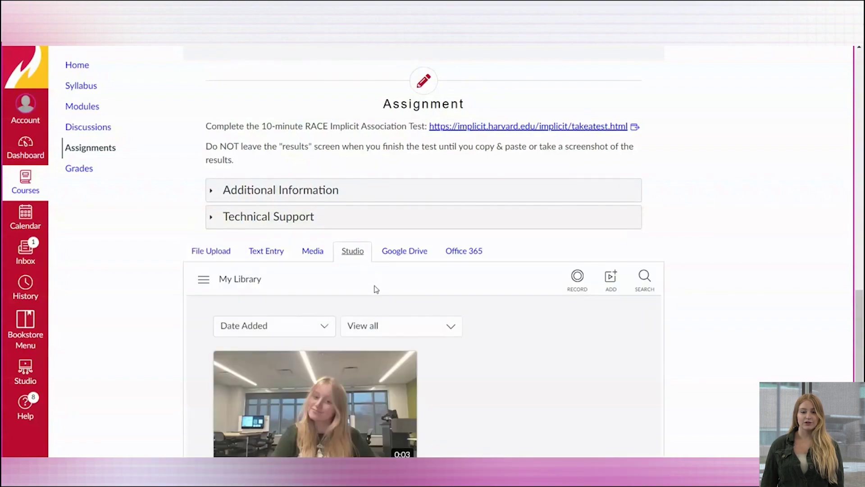
pyautogui.scroll(-2, 375, 288)
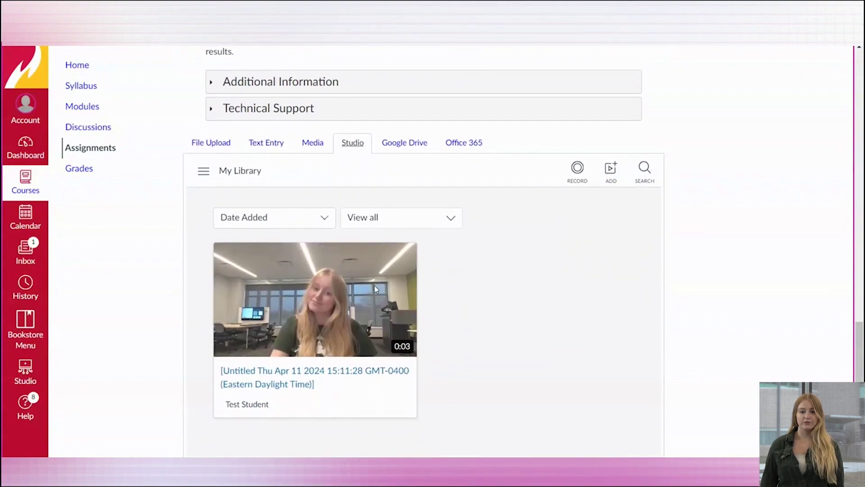
pyautogui.click(579, 190)
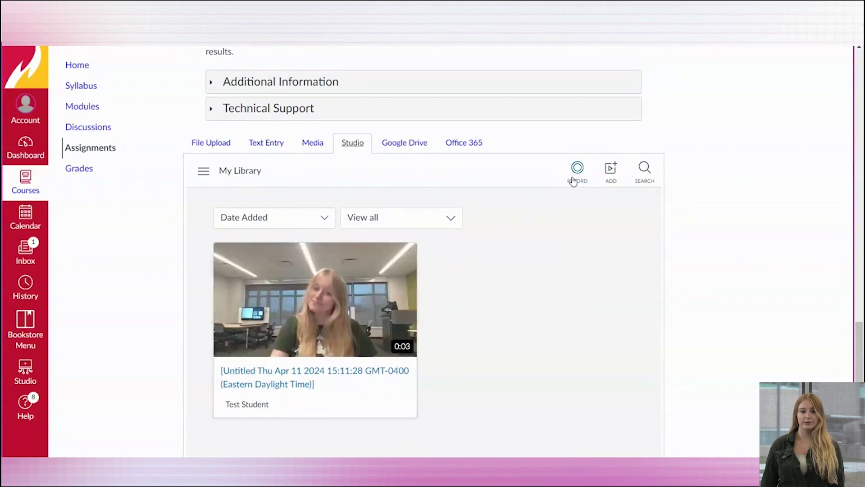
pyautogui.click(575, 178)
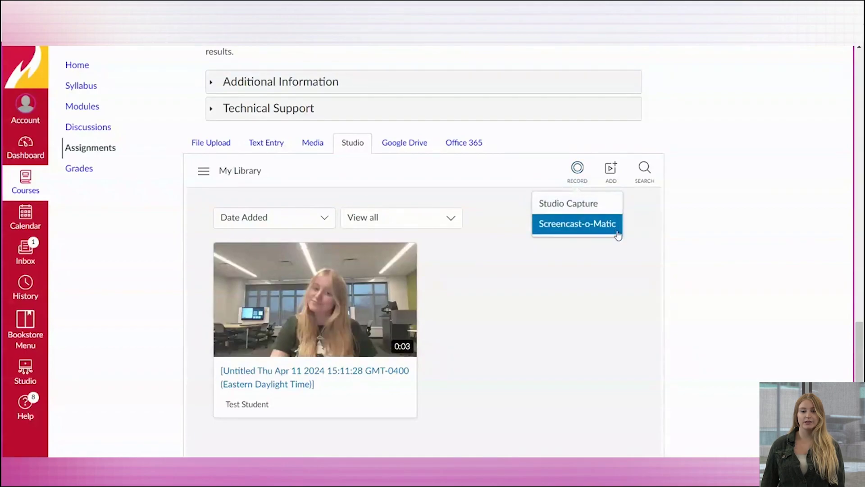
pyautogui.click(617, 223)
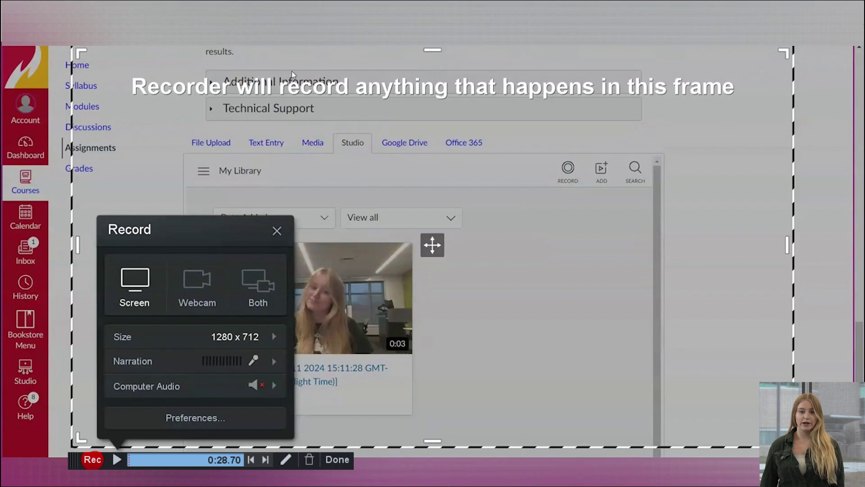
# Adjust the capture frame, screen-record the assignment page, then pause and finish the recording.
pyautogui.moveTo(433, 50)
pyautogui.mouseDown()
pyautogui.moveTo(439, 151)
pyautogui.moveTo(424, 50)
pyautogui.mouseUp()
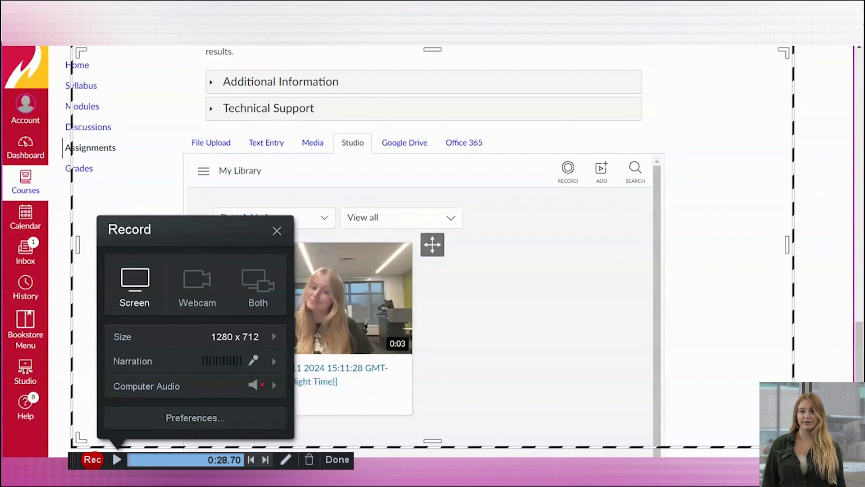
pyautogui.hotkey('alt', 'p')
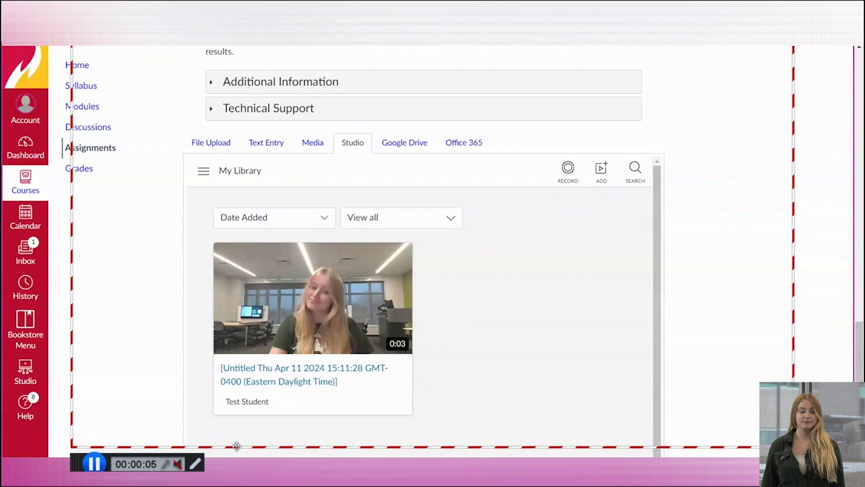
pyautogui.click(94, 463)
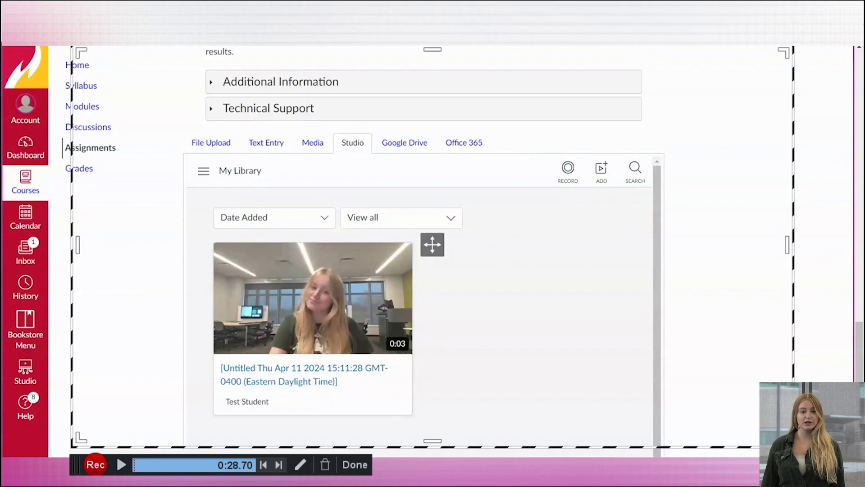
pyautogui.click(355, 464)
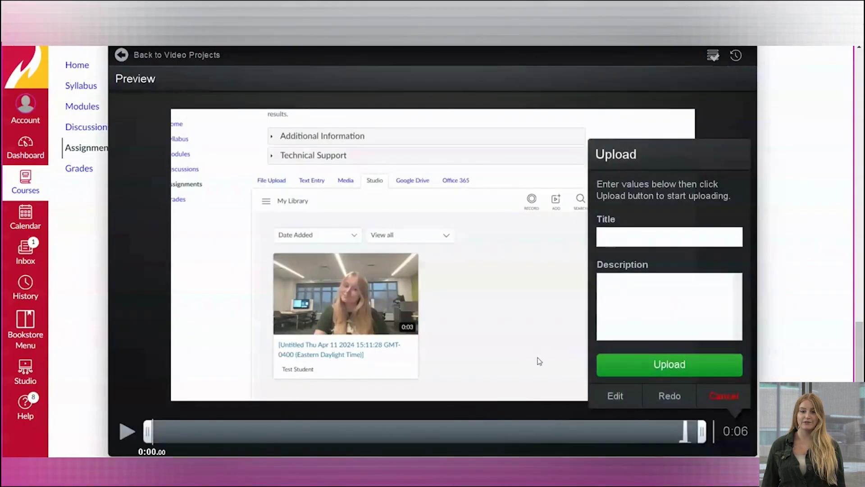
# Upload the screen recording to Studio titled 'tutorial' and dismiss the success message.
pyautogui.click(699, 238)
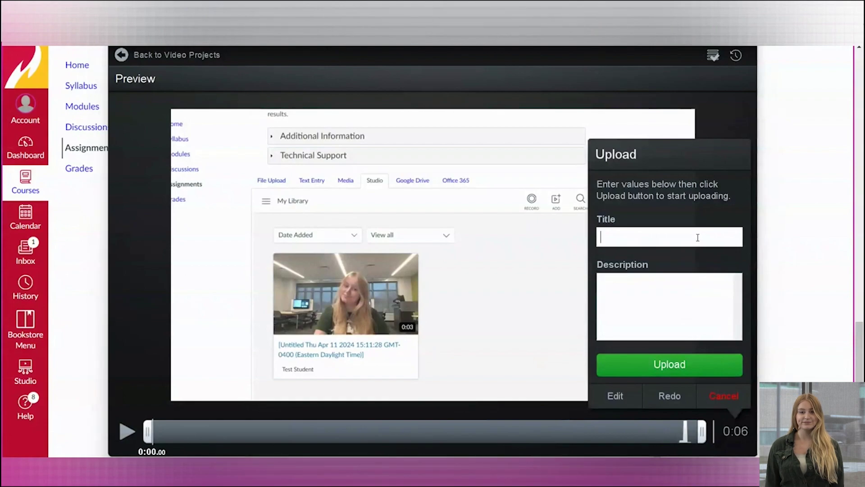
pyautogui.write('tutorial')
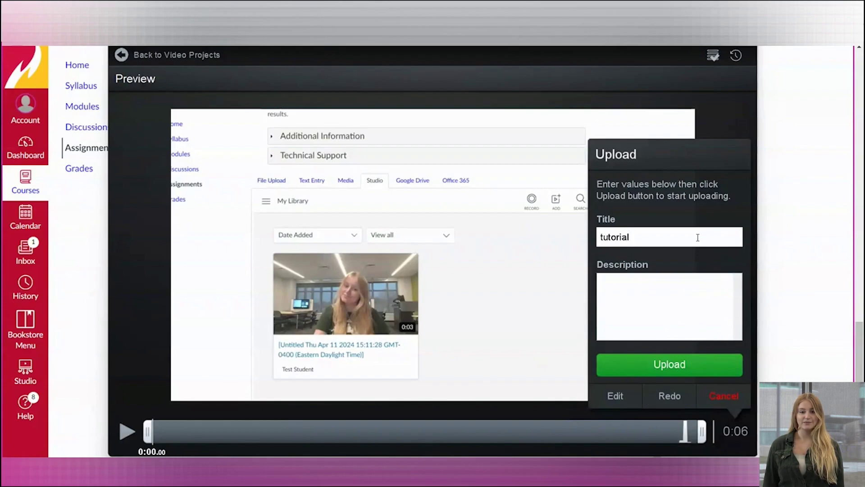
pyautogui.click(708, 373)
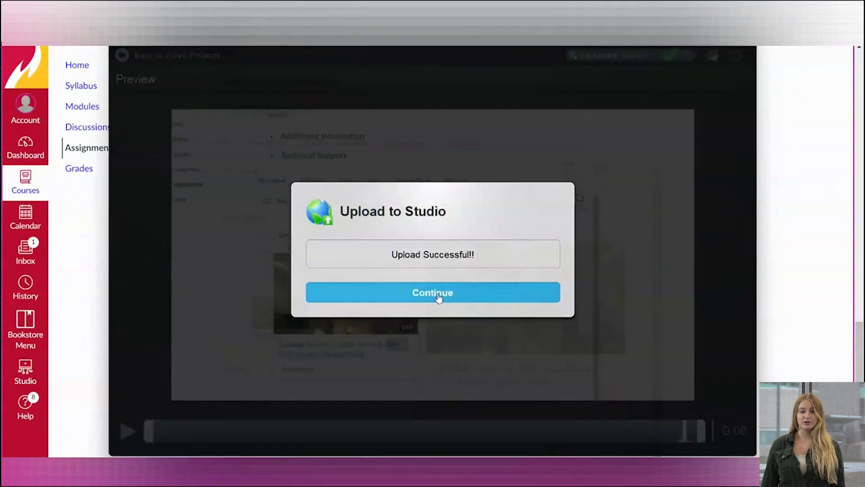
pyautogui.click(439, 296)
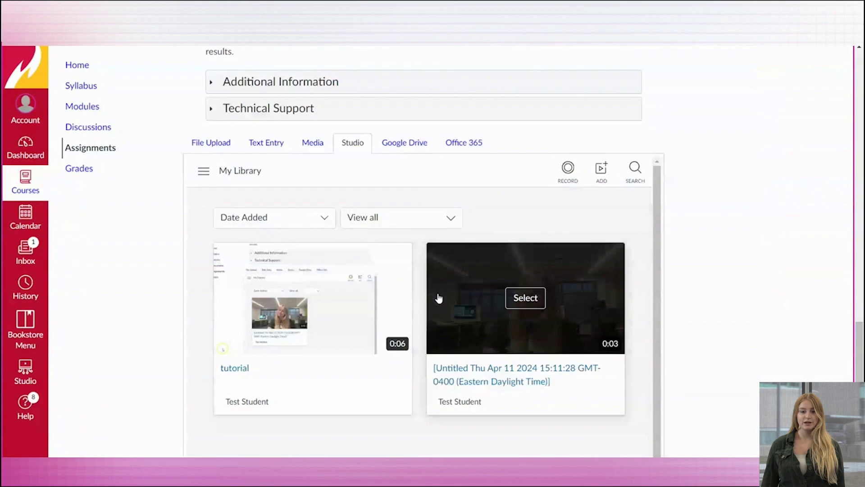
pyautogui.moveTo(312, 328)
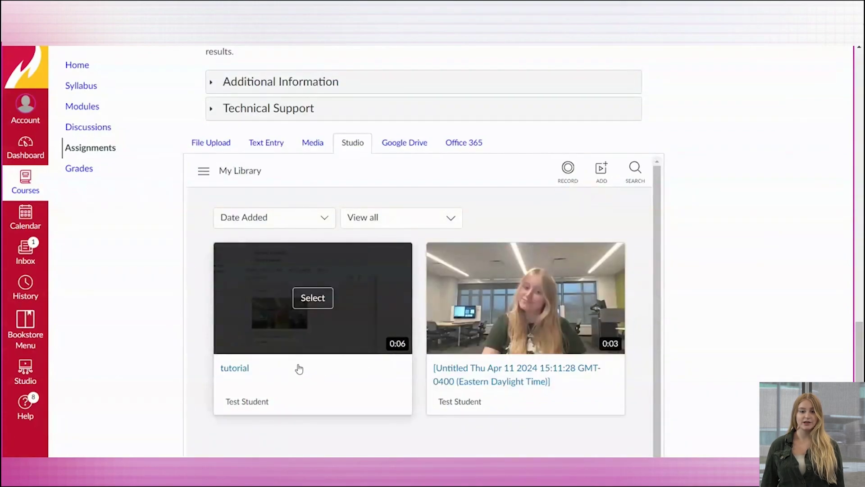
# Select the 'tutorial' video, embed it, and submit the Implicit Bias Exercise Copy assignment.
pyautogui.click(314, 299)
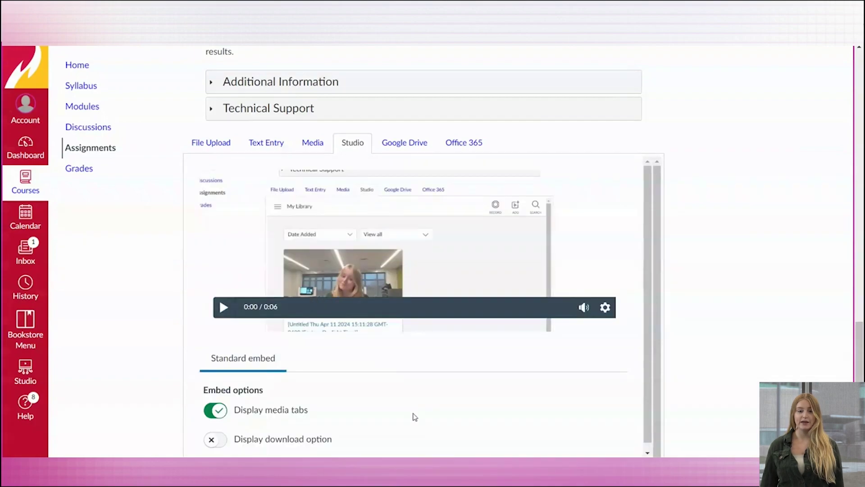
pyautogui.scroll(-1, 414, 417)
pyautogui.scroll(-2, 401, 418)
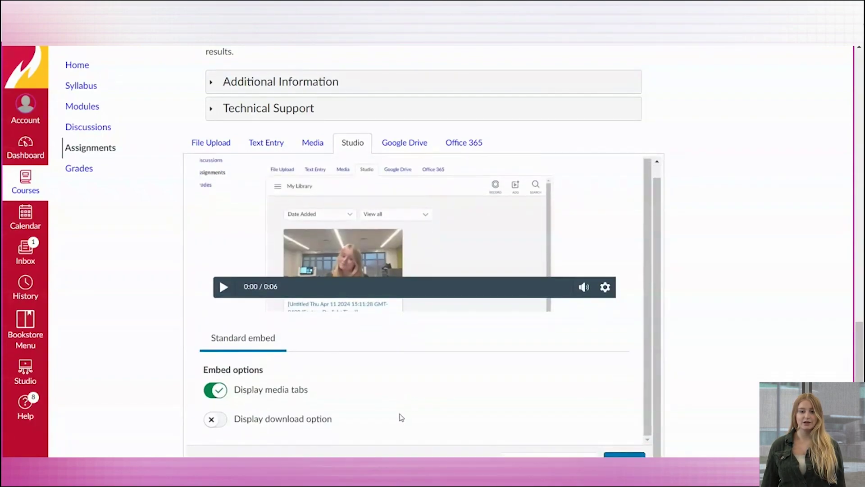
pyautogui.scroll(-2, 743, 408)
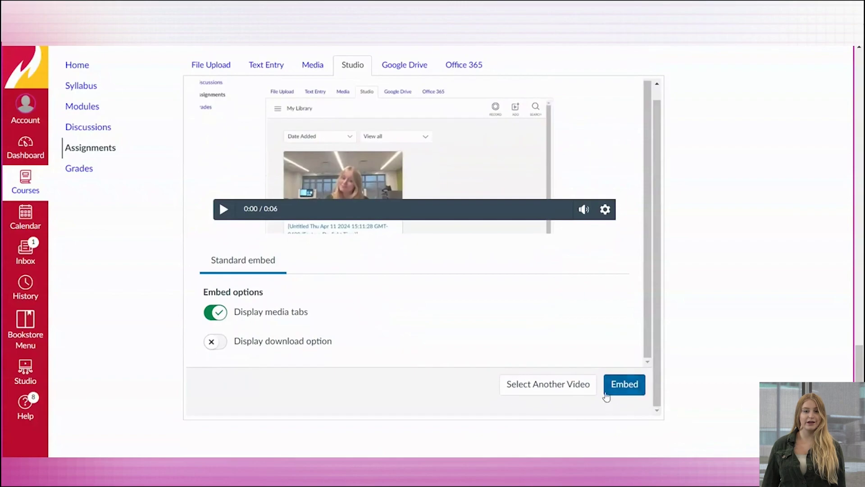
pyautogui.click(626, 387)
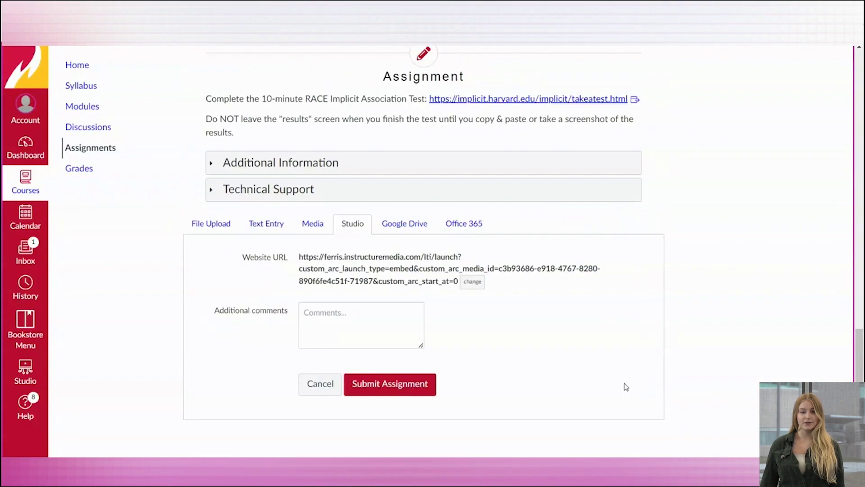
pyautogui.click(389, 391)
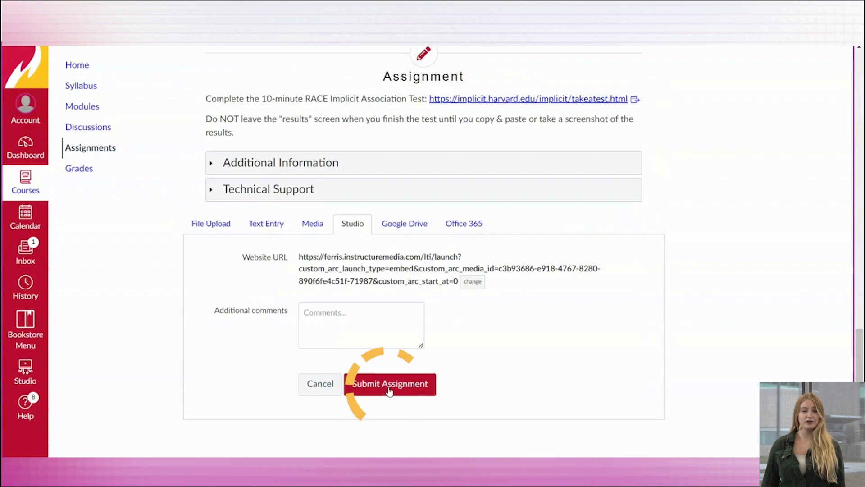